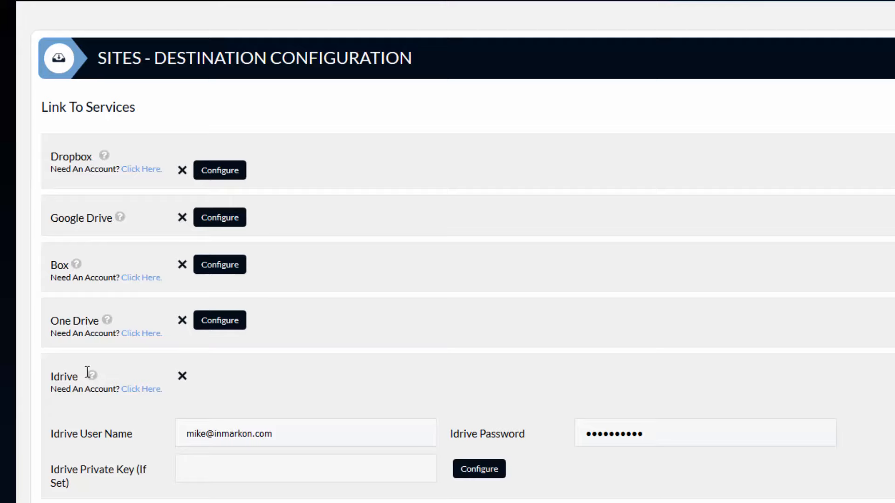
# Link Google Drive as a backup destination and allow Quirkel offline access to the Google account
pyautogui.scroll(-5, 91, 374)
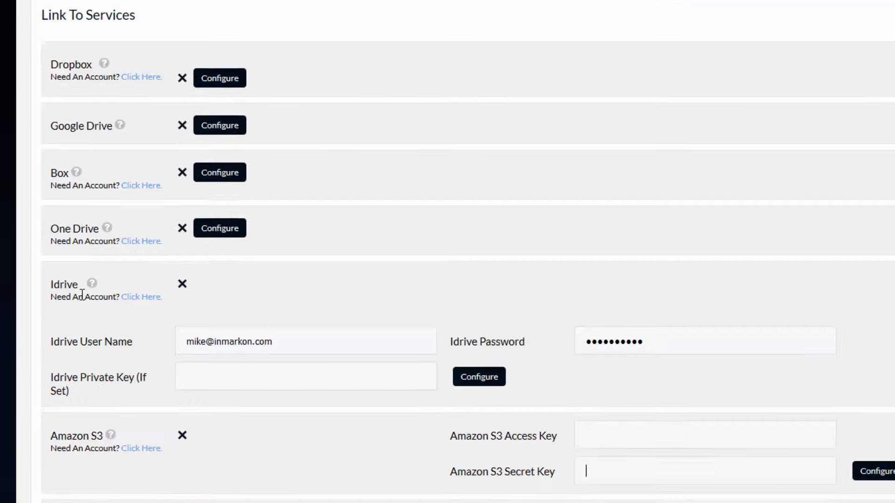
pyautogui.scroll(-2, 80, 291)
pyautogui.scroll(-2, 114, 266)
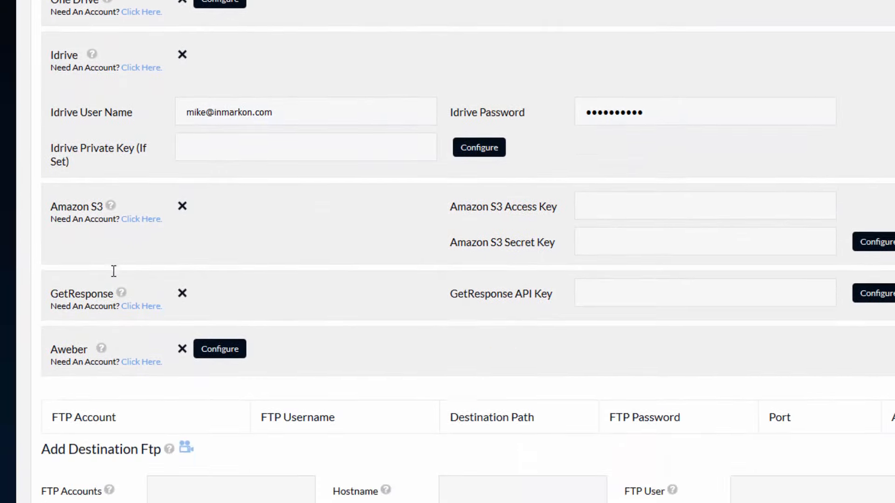
pyautogui.scroll(-4, 114, 267)
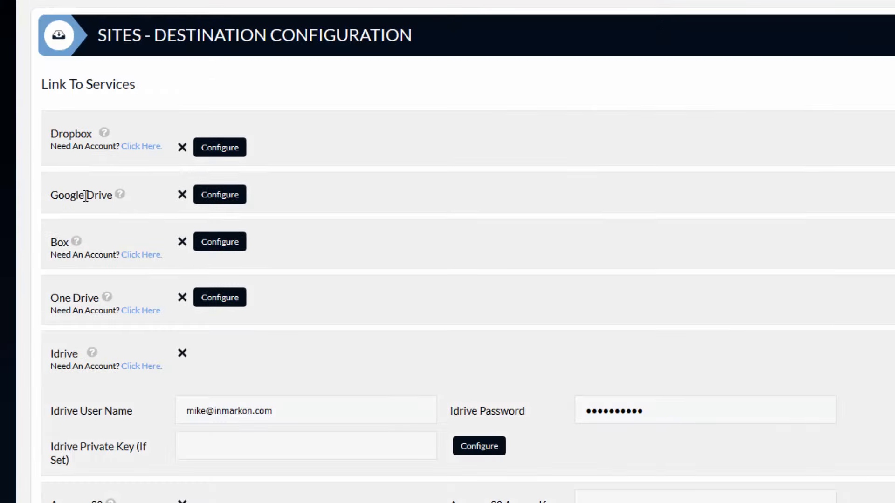
pyautogui.click(227, 204)
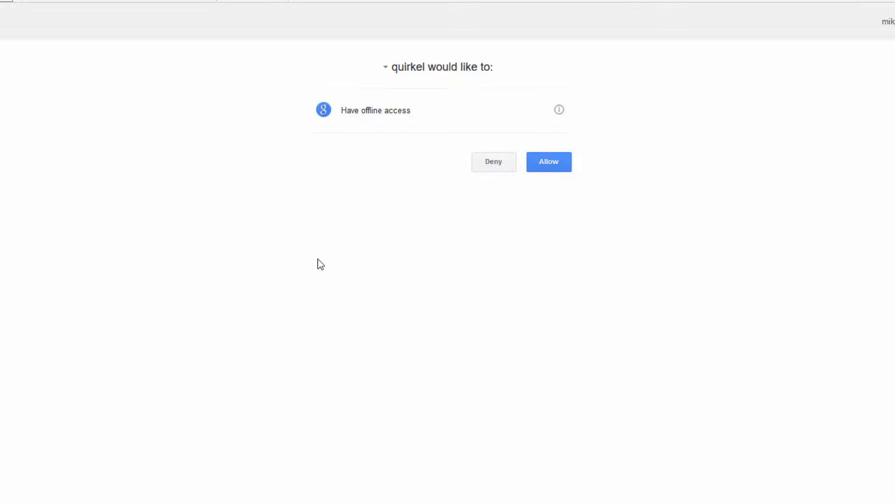
pyautogui.click(551, 166)
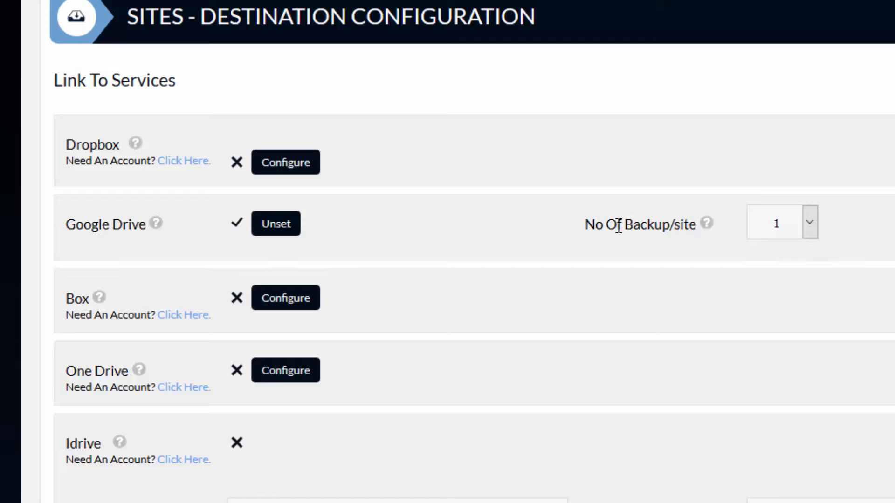
# Set the number of backups per site for Google Drive to 2
pyautogui.click(809, 222)
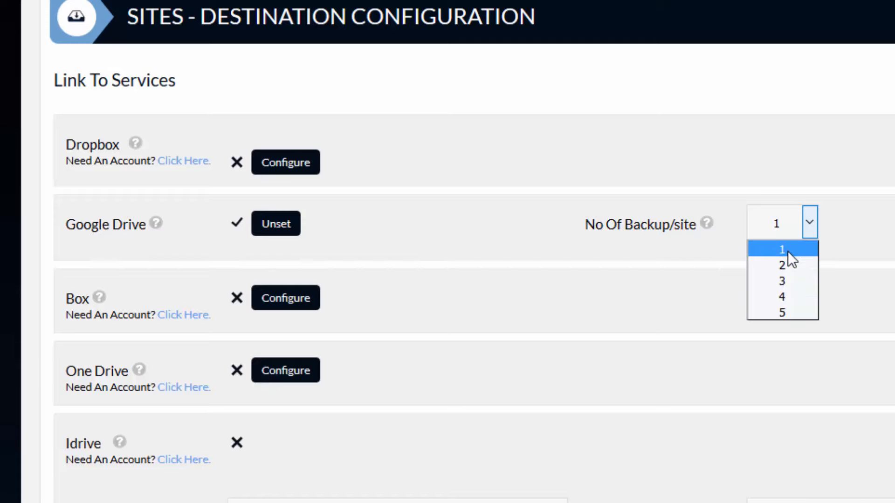
pyautogui.click(595, 238)
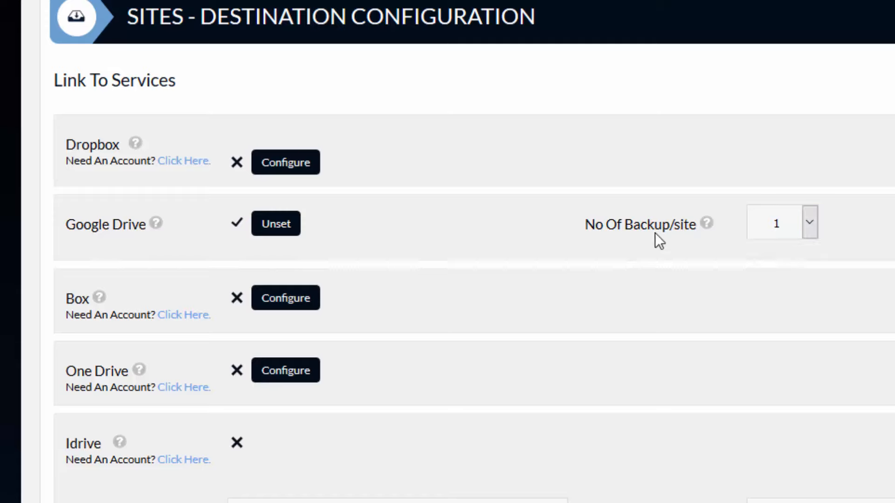
pyautogui.click(810, 223)
pyautogui.click(781, 265)
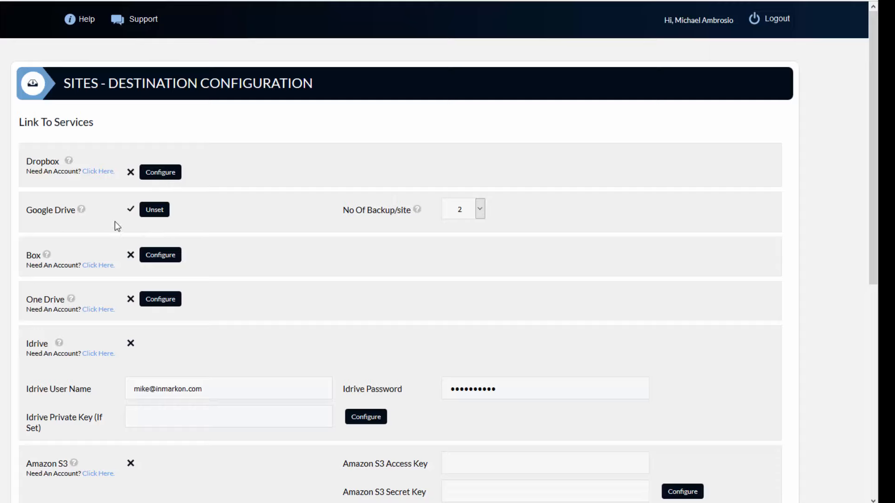
# Link Dropbox by allowing Quirkel access to its files and folders, and view its backups-per-site choices
pyautogui.scroll(-1, 128, 419)
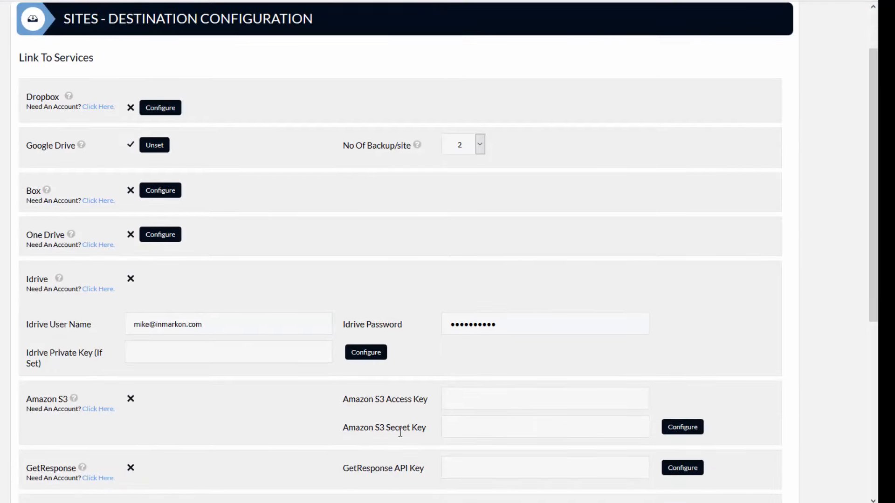
pyautogui.scroll(1, 183, 160)
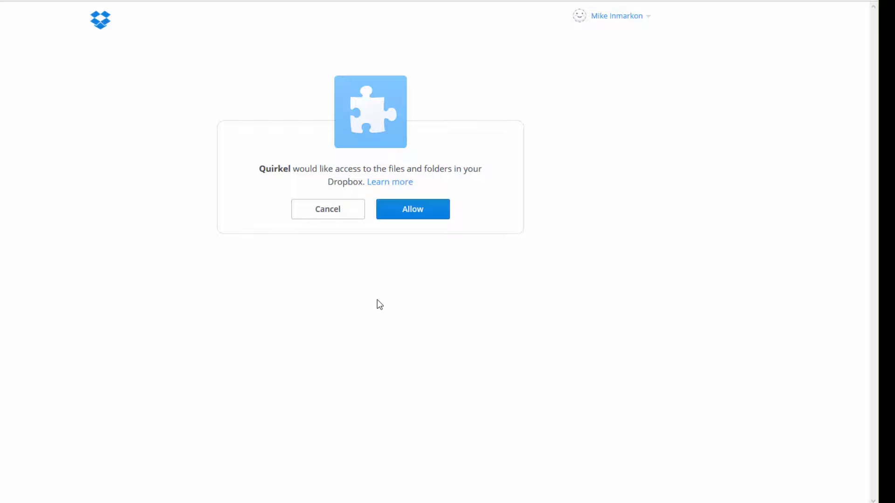
pyautogui.click(411, 218)
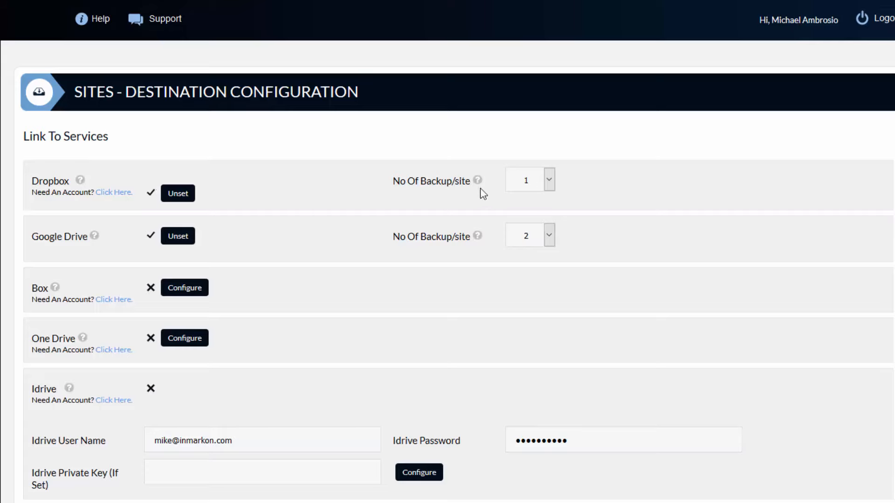
pyautogui.click(549, 182)
pyautogui.click(551, 186)
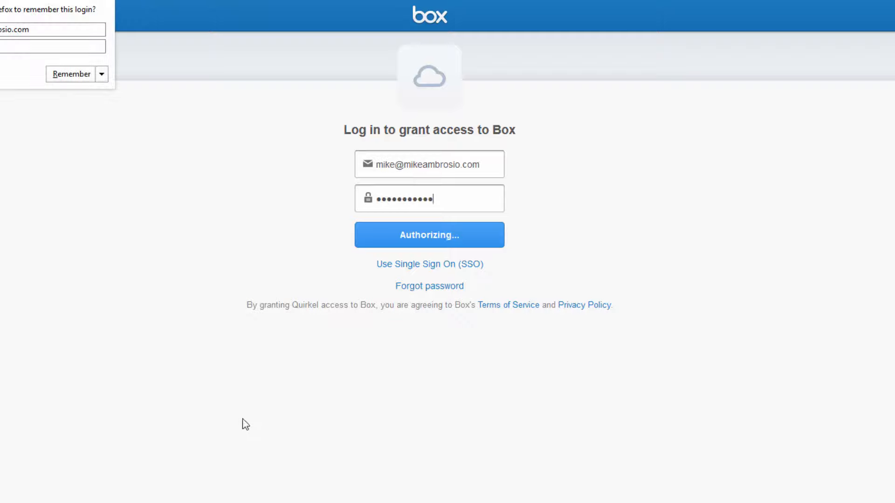
# Grant Quirkel access to the Box account and start linking One Drive as another backup destination
pyautogui.click(106, 0)
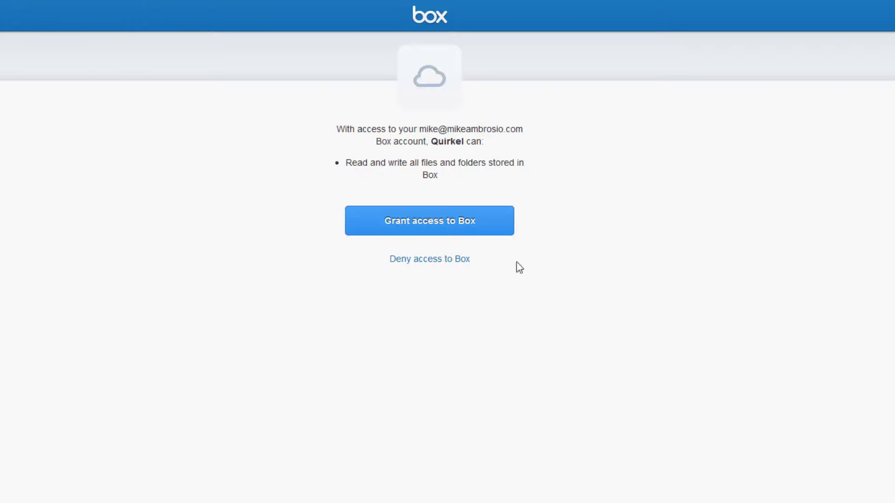
pyautogui.click(458, 232)
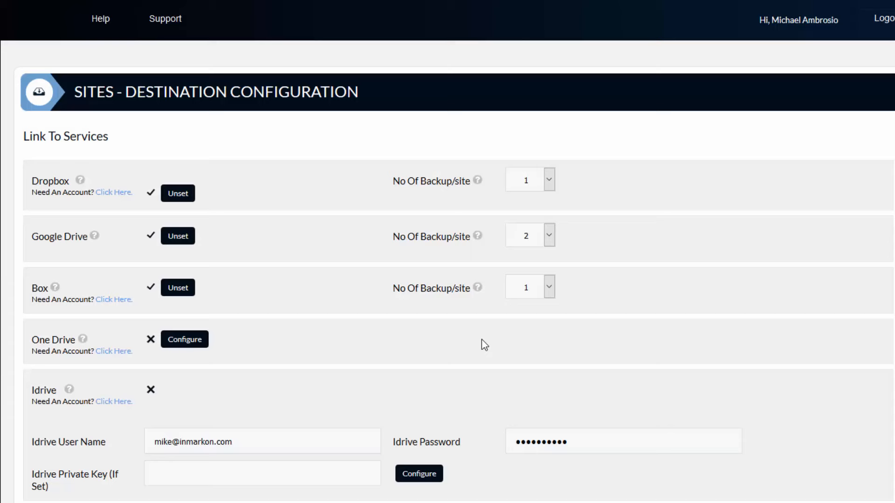
pyautogui.click(550, 291)
pyautogui.click(550, 291)
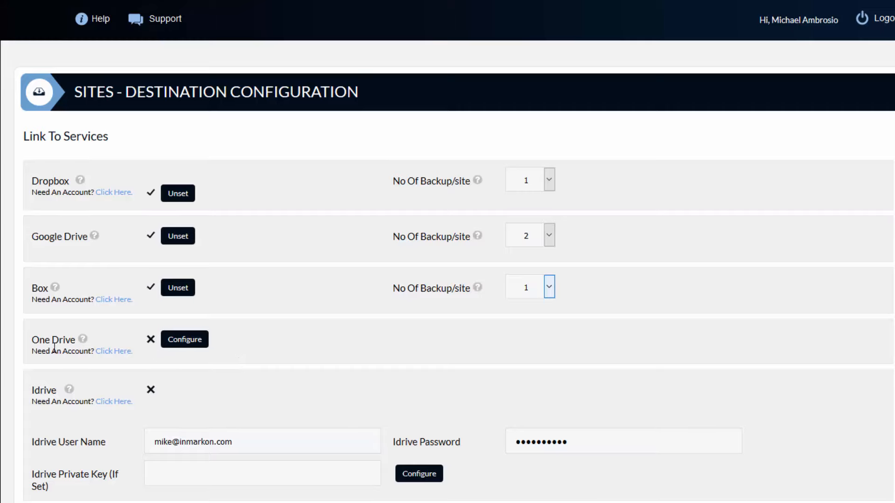
pyautogui.click(226, 360)
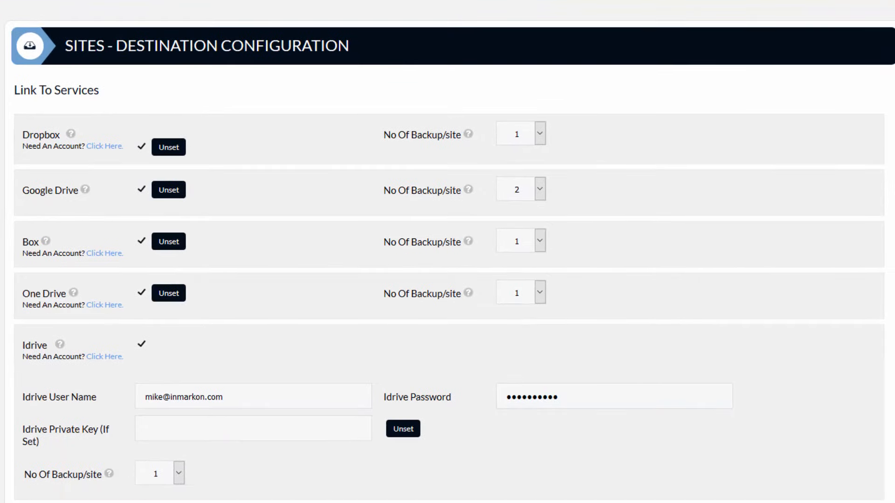
pyautogui.scroll(-5, 204, 484)
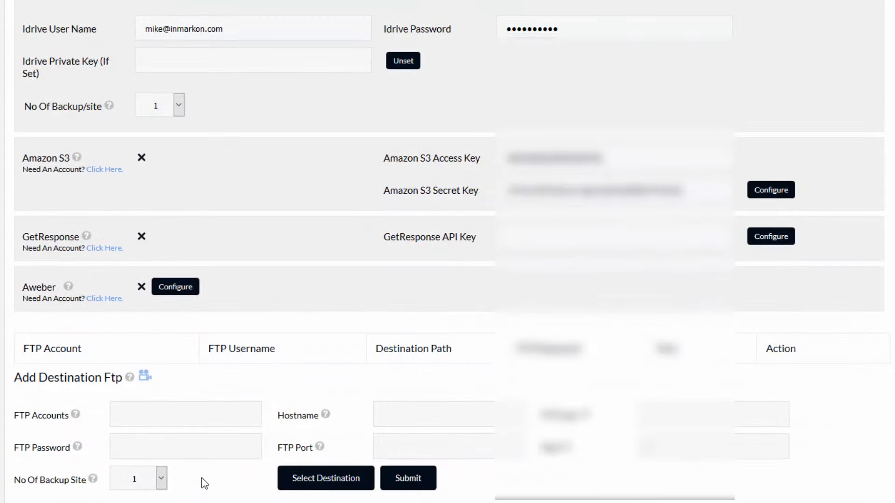
pyautogui.scroll(-2, 203, 484)
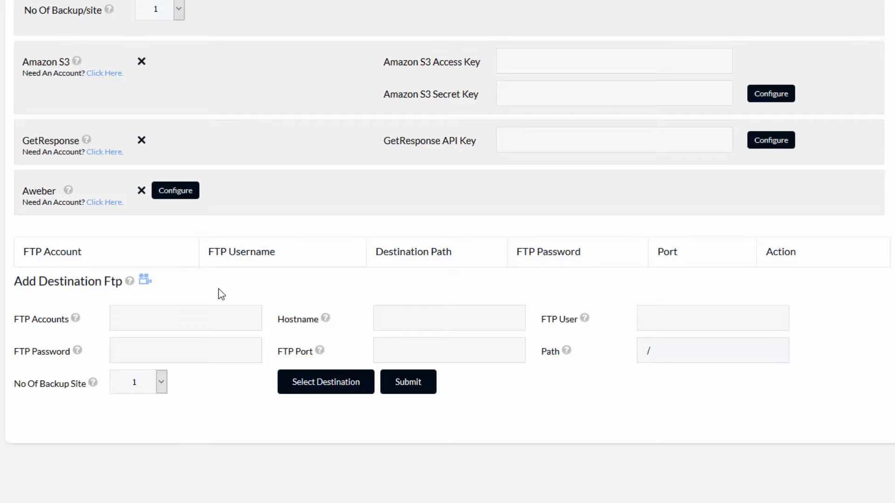
pyautogui.scroll(10, 202, 300)
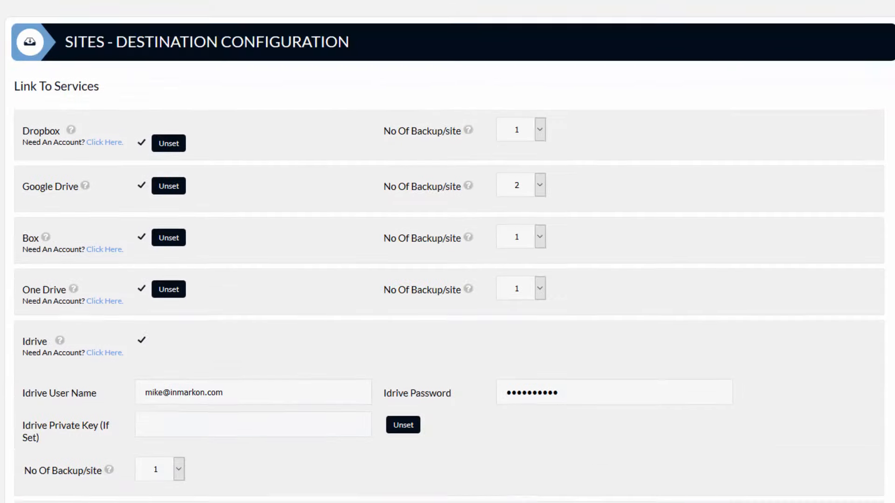
pyautogui.scroll(-10, 25, 192)
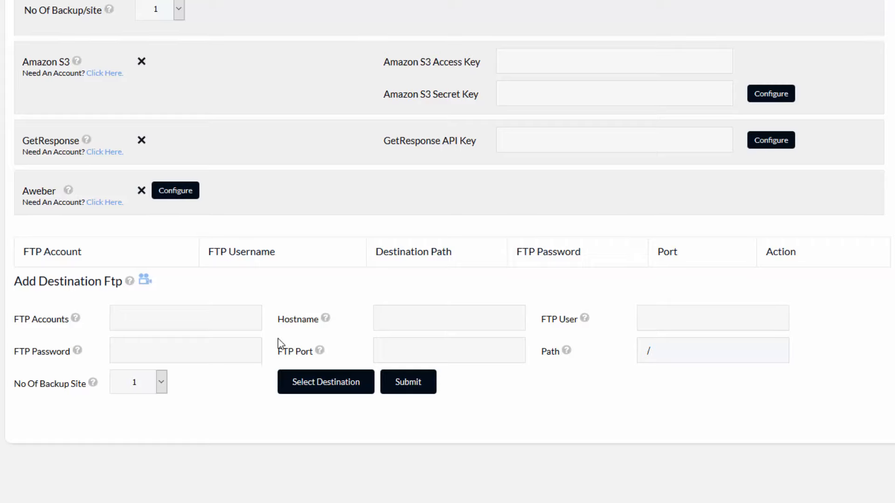
pyautogui.write('simpletrafficprofits.com')
pyautogui.click(387, 322)
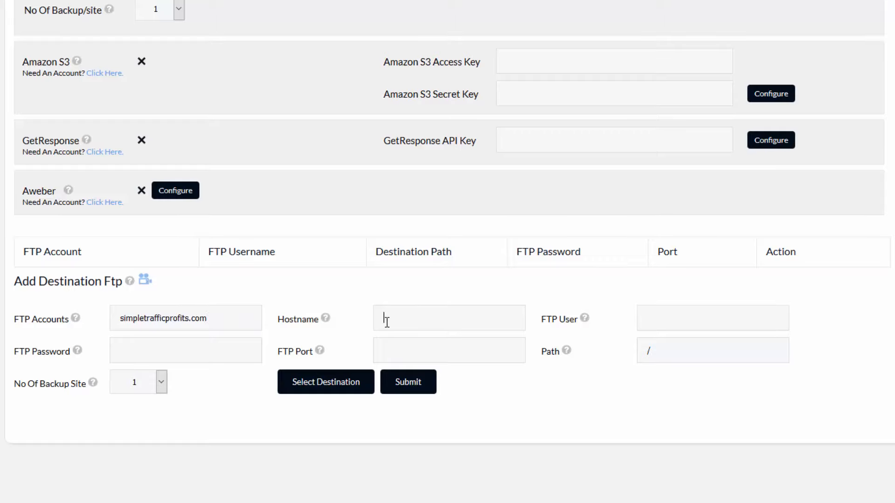
pyautogui.write('http://')
pyautogui.write('simpletrafficprofits.com')
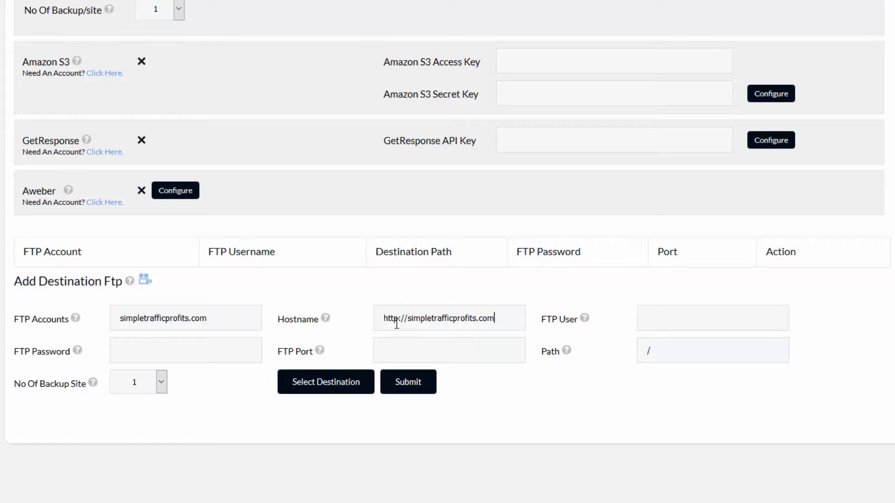
# Enter simpletr as the FTP user, fill in the FTP password, and load the server's folders for choosing a destination
pyautogui.click(715, 318)
pyautogui.write('simpletr')
pyautogui.hotkey('ctrl', 'v')
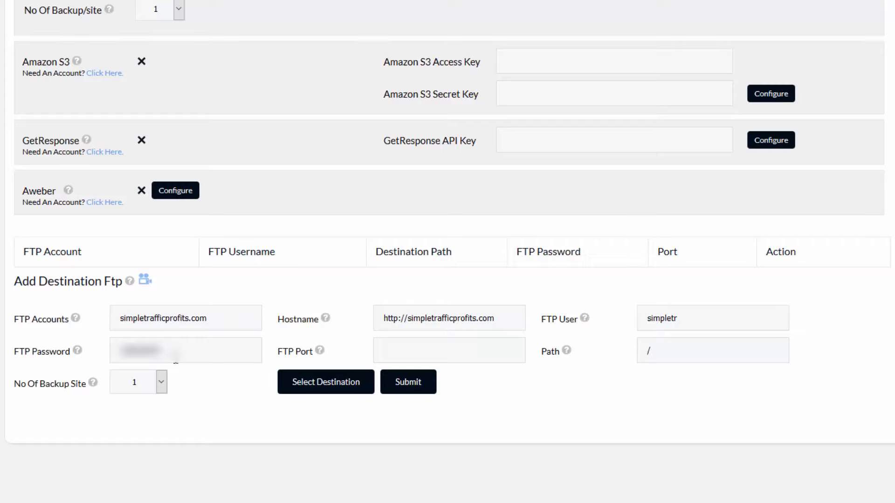
pyautogui.click(387, 356)
pyautogui.click(311, 393)
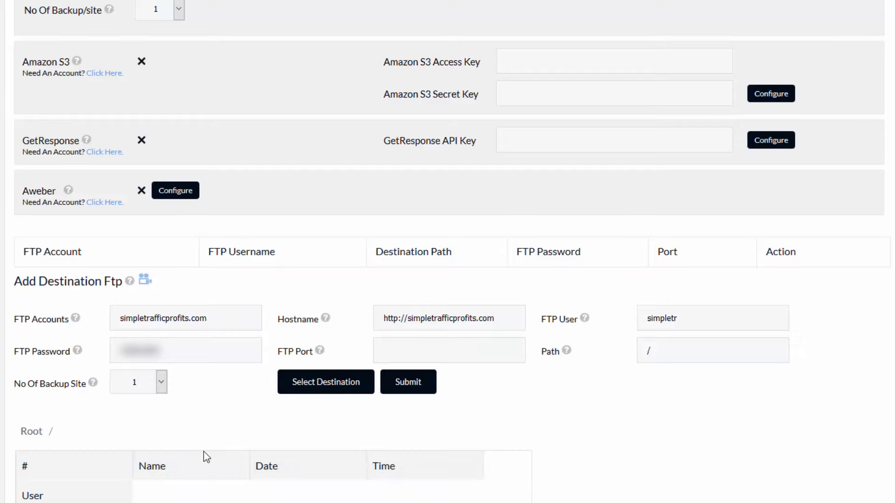
# Choose TestFolder in the server's root directory as the FTP backup destination
pyautogui.scroll(-5, 228, 407)
pyautogui.scroll(-5, 229, 408)
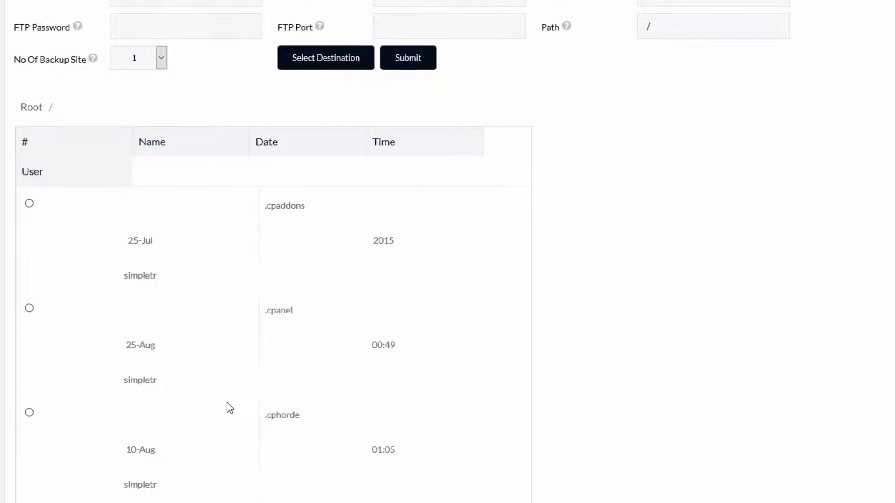
pyautogui.scroll(-9, 230, 408)
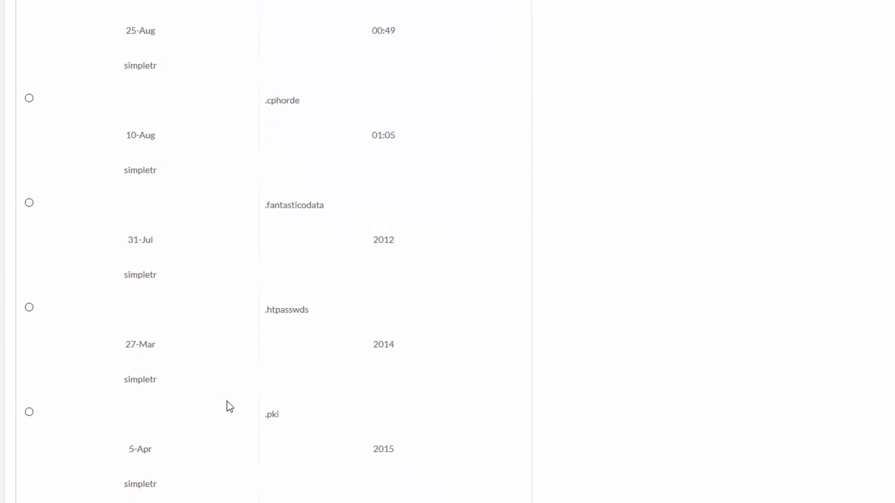
pyautogui.scroll(-3, 230, 406)
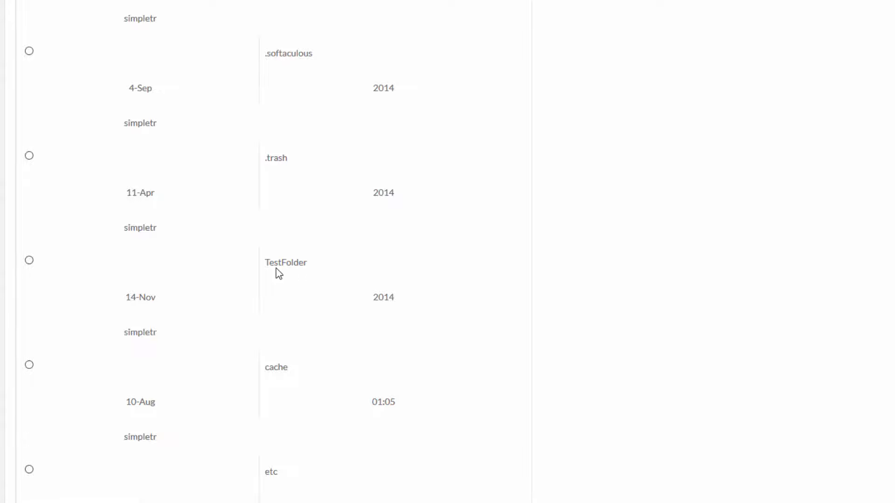
pyautogui.click(30, 260)
pyautogui.scroll(20, 82, 301)
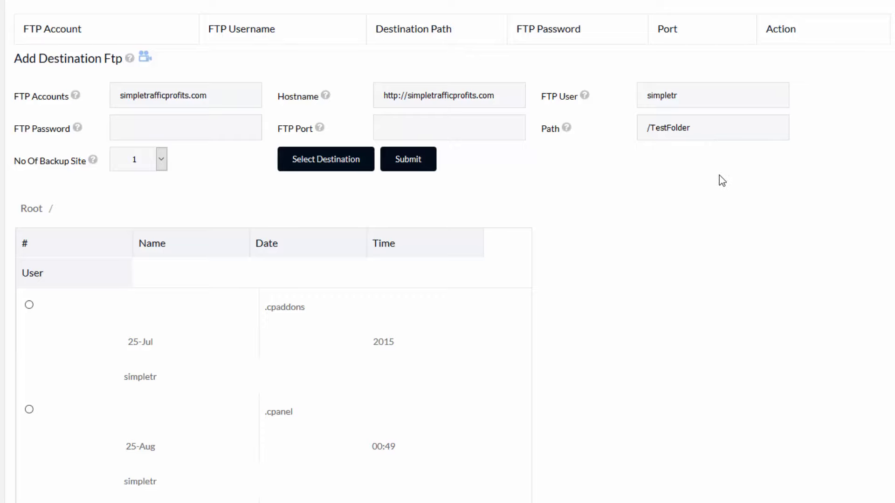
# Re-enter the FTP password, submit the new FTP destination, and dismiss the resulting message
pyautogui.click(147, 128)
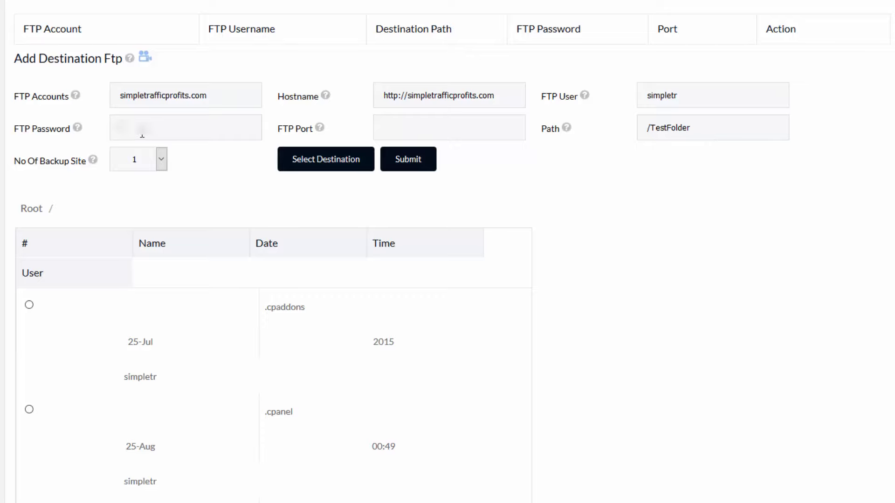
pyautogui.hotkey('ctrl', 'v')
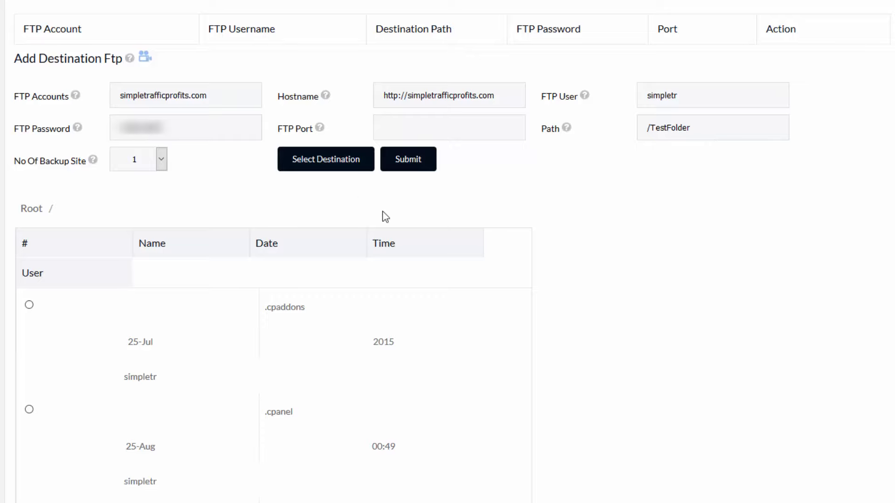
pyautogui.click(408, 159)
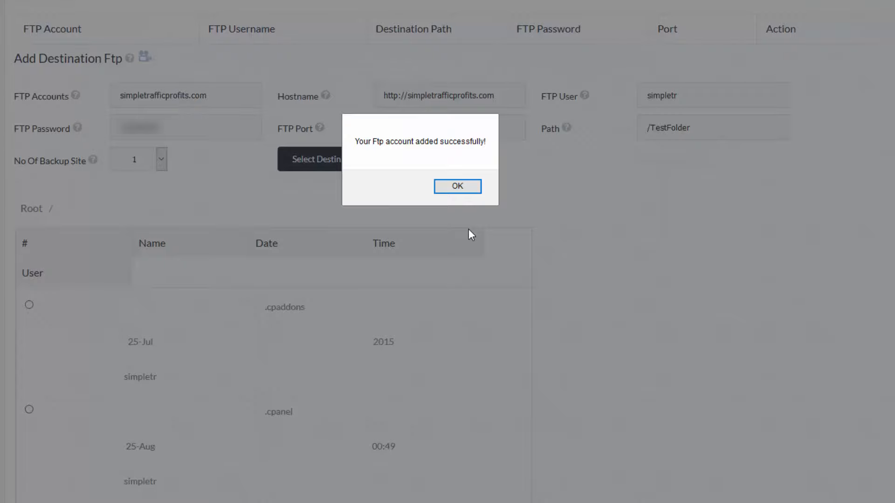
pyautogui.press('Return')
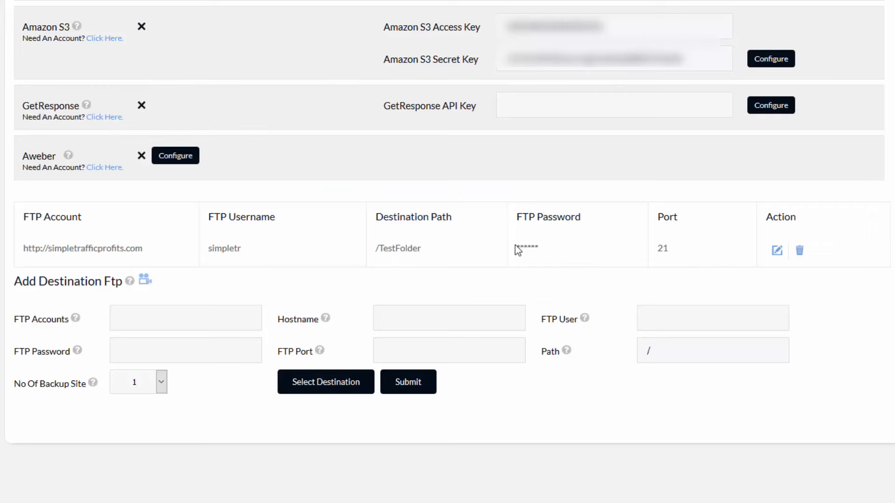
# Open the saved simpletrafficprofits.com FTP destination for editing
pyautogui.click(777, 252)
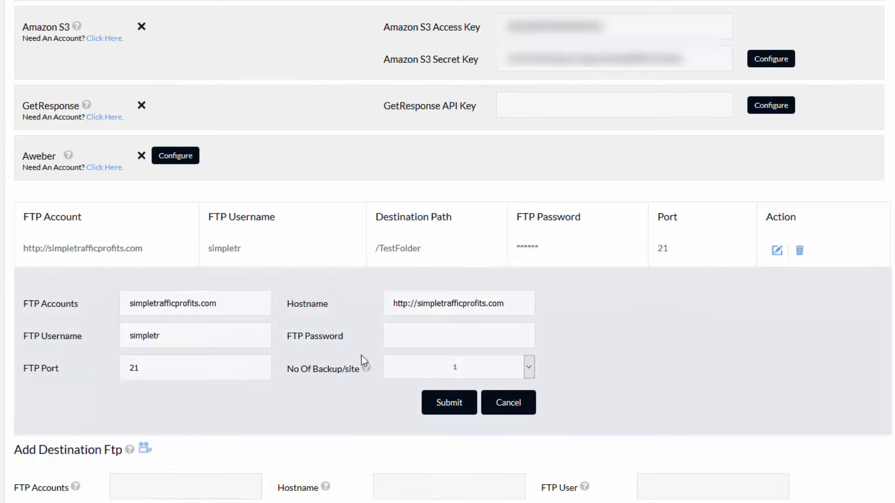